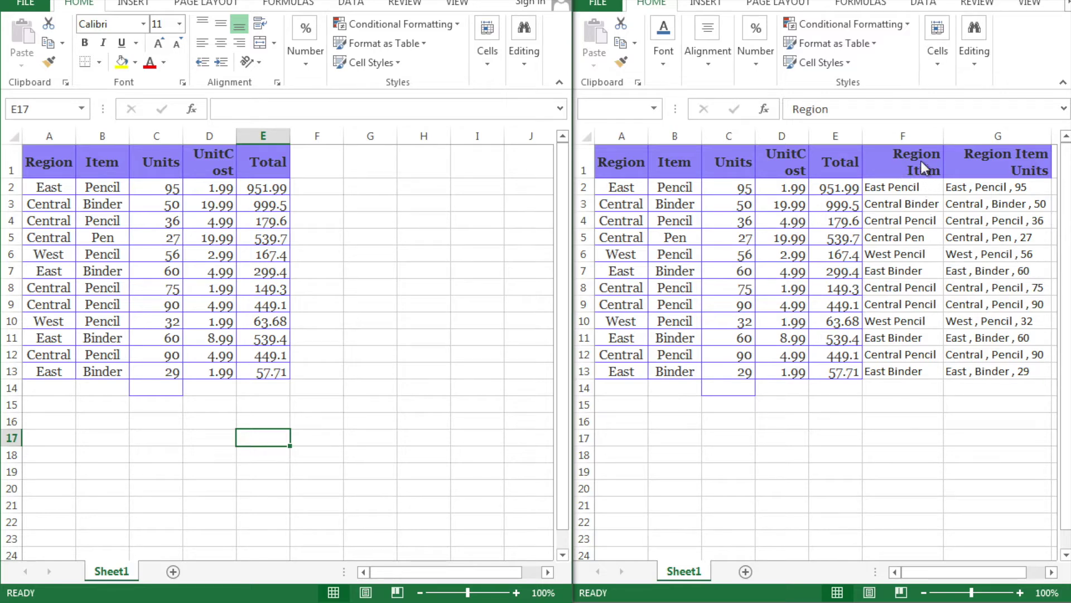
Examine the Region Item and Region Item Units columns in the finished example workbook.
key(ctrl+a)
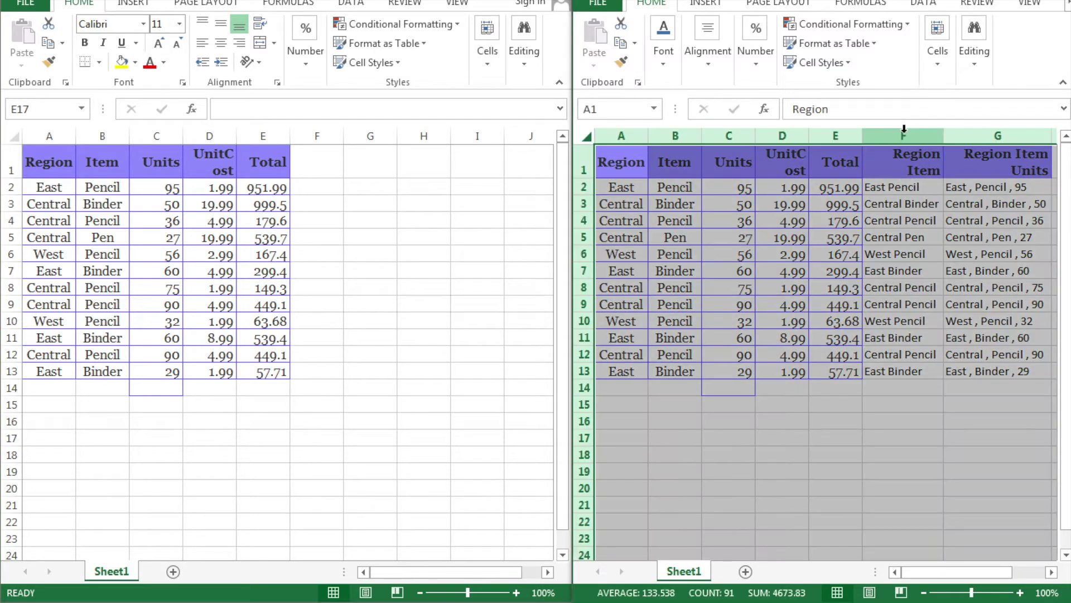
click(705, 259)
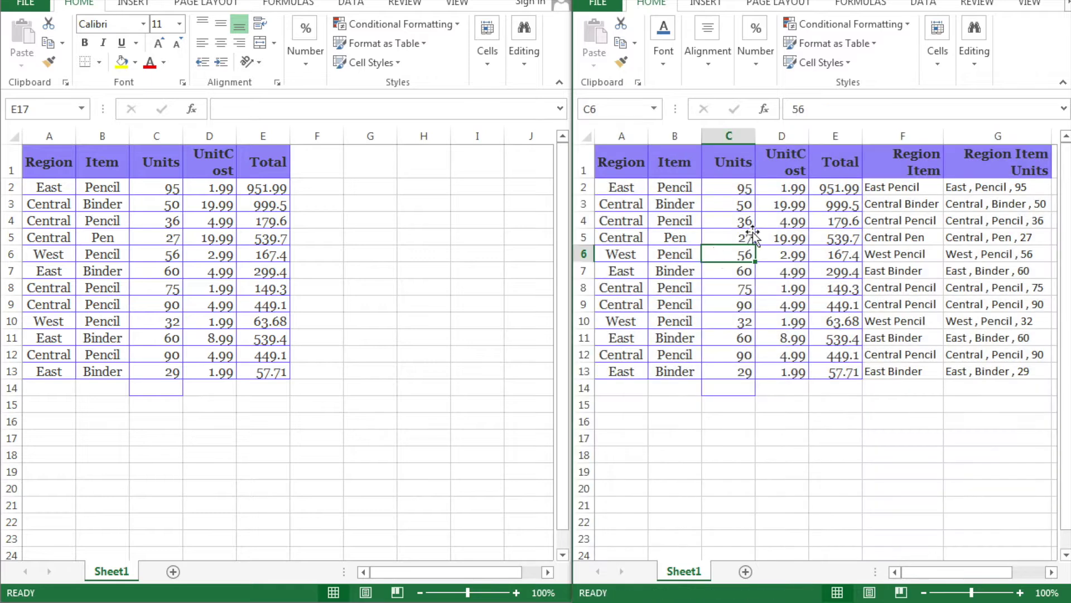
click(907, 129)
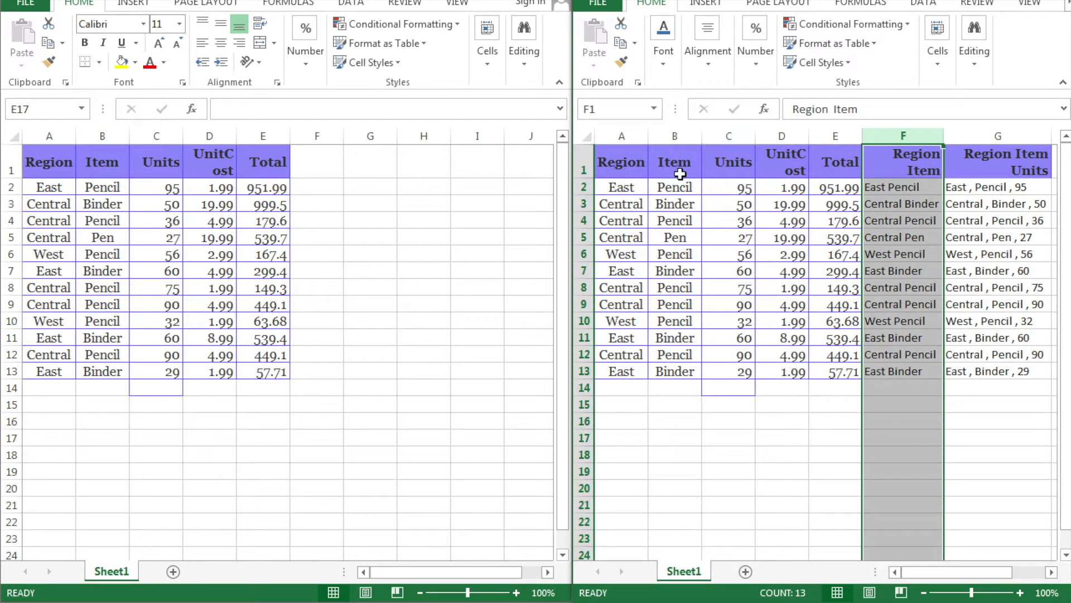
click(992, 136)
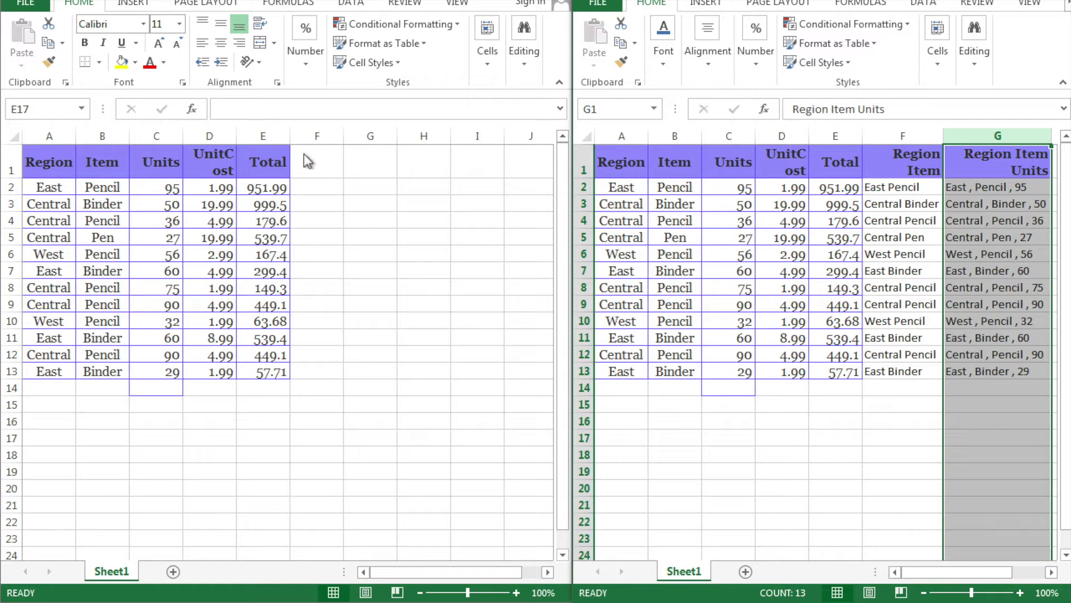
Enter the header "Region Item" in cell F1 of the workbook that has no combined columns.
click(323, 162)
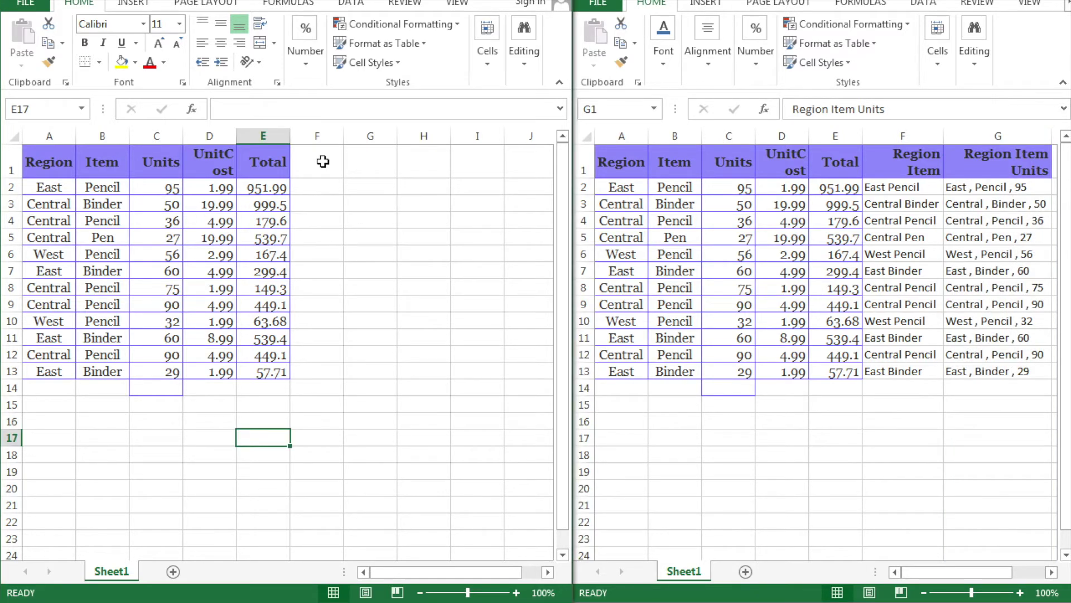
click(323, 162)
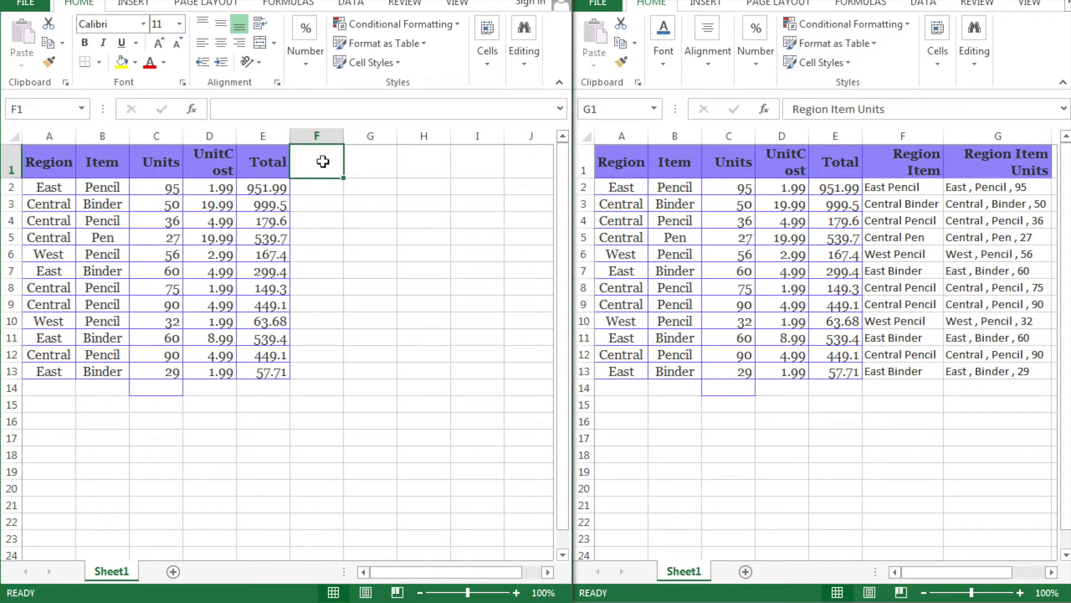
text(Region)
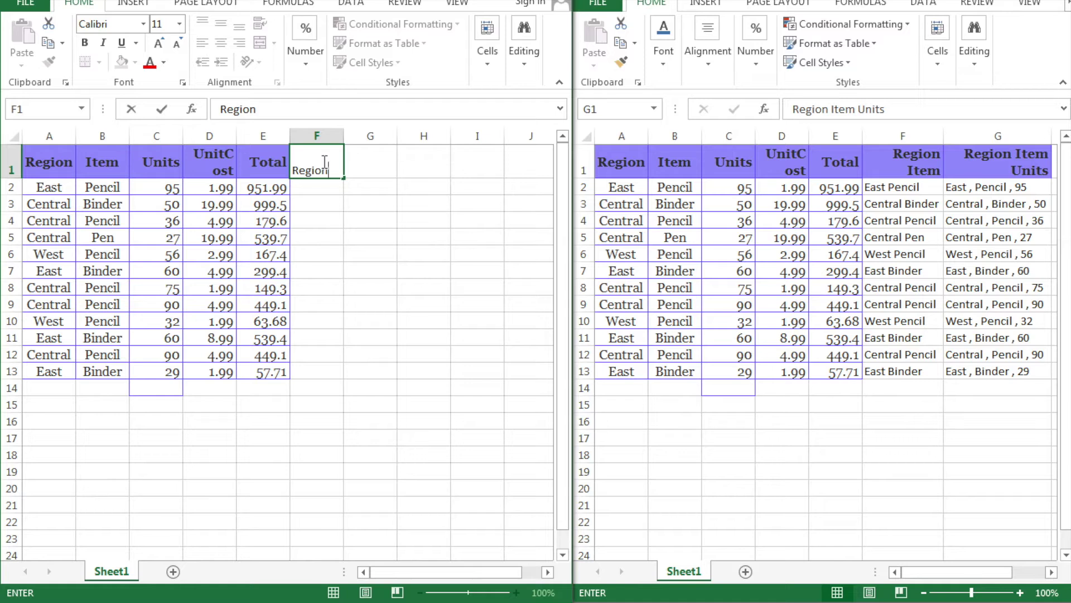
text( Item)
key(Return)
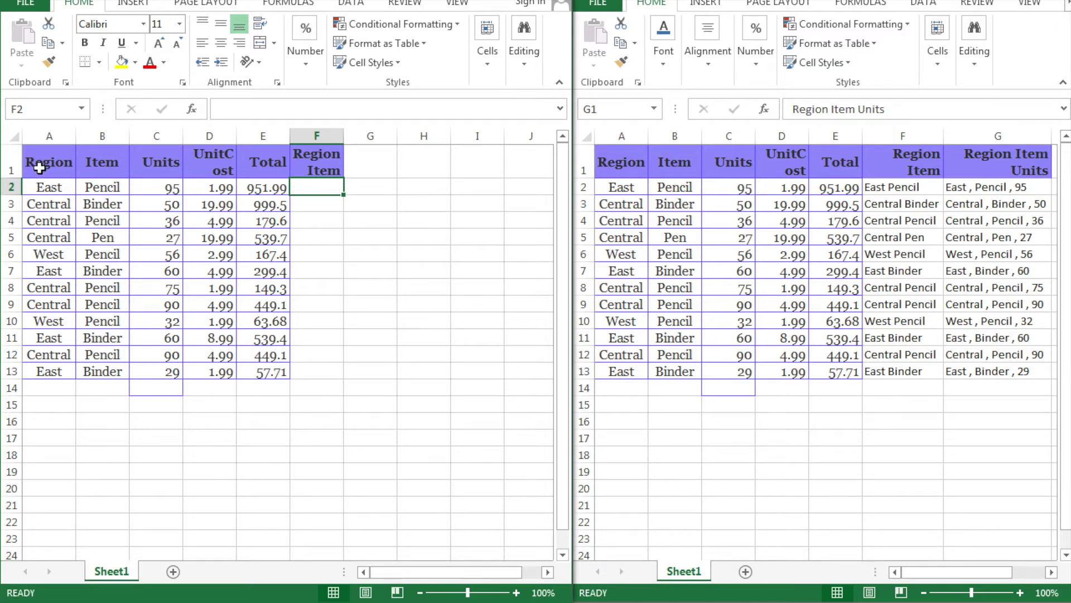
Enter the formula =A2&" "&B2 in cell F2 to join the region and item with a space.
click(230, 111)
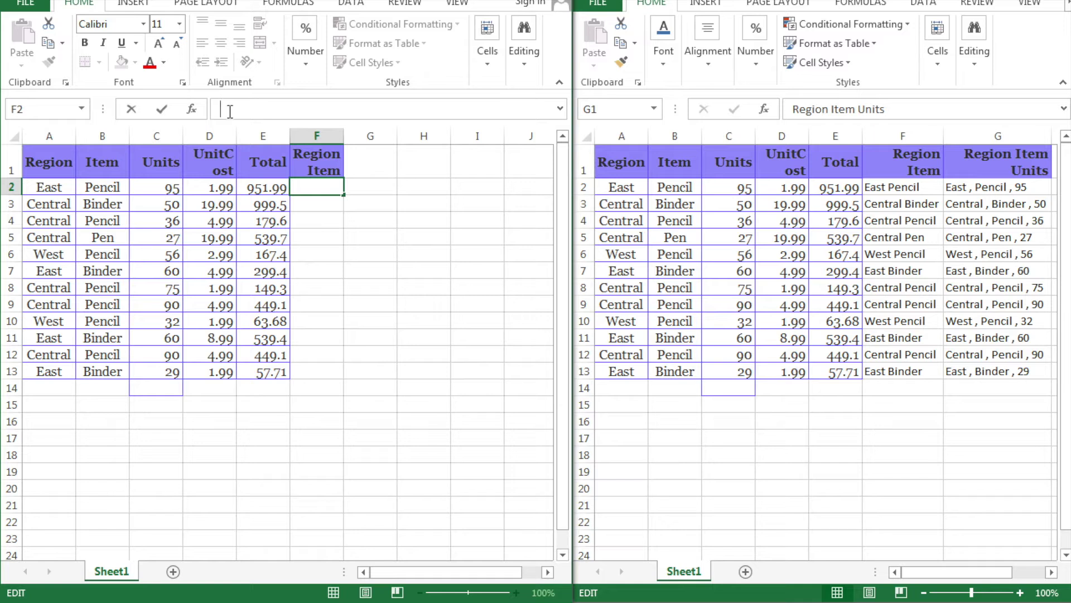
text(=)
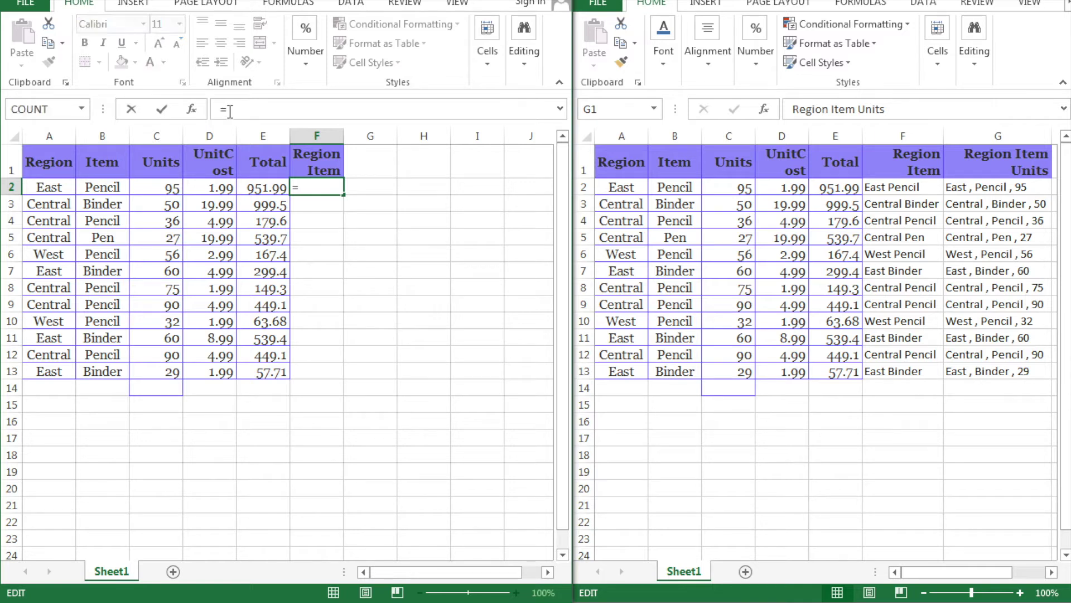
click(57, 188)
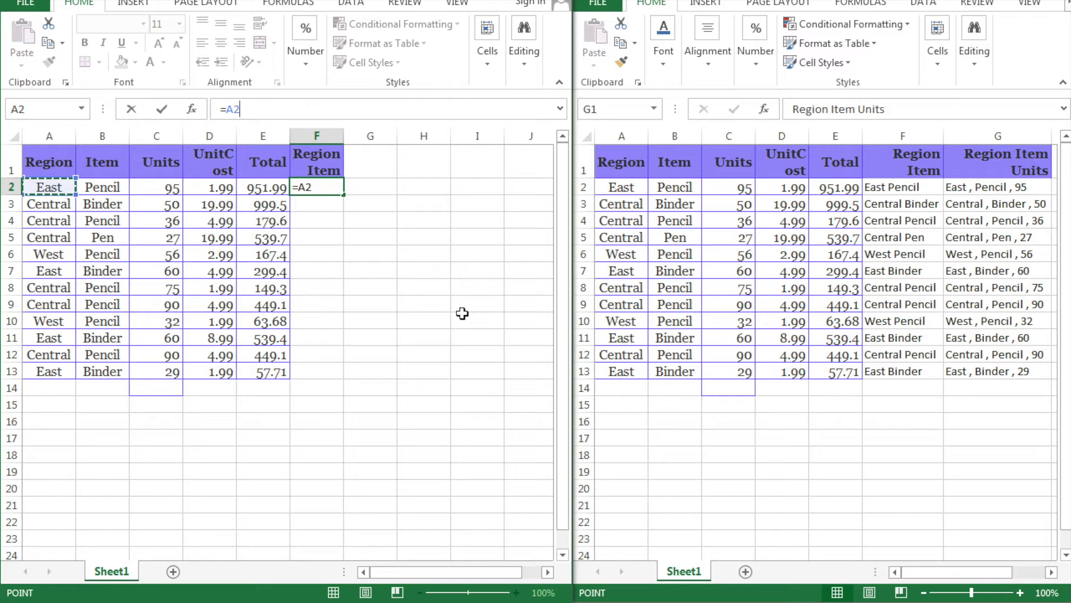
text(&)
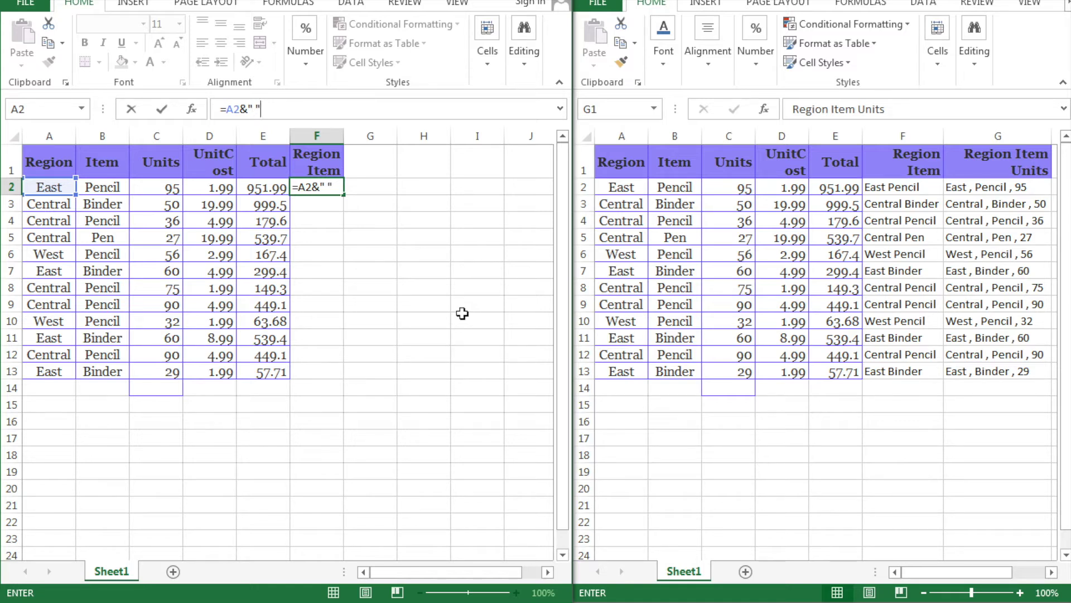
text(" "&)
click(109, 190)
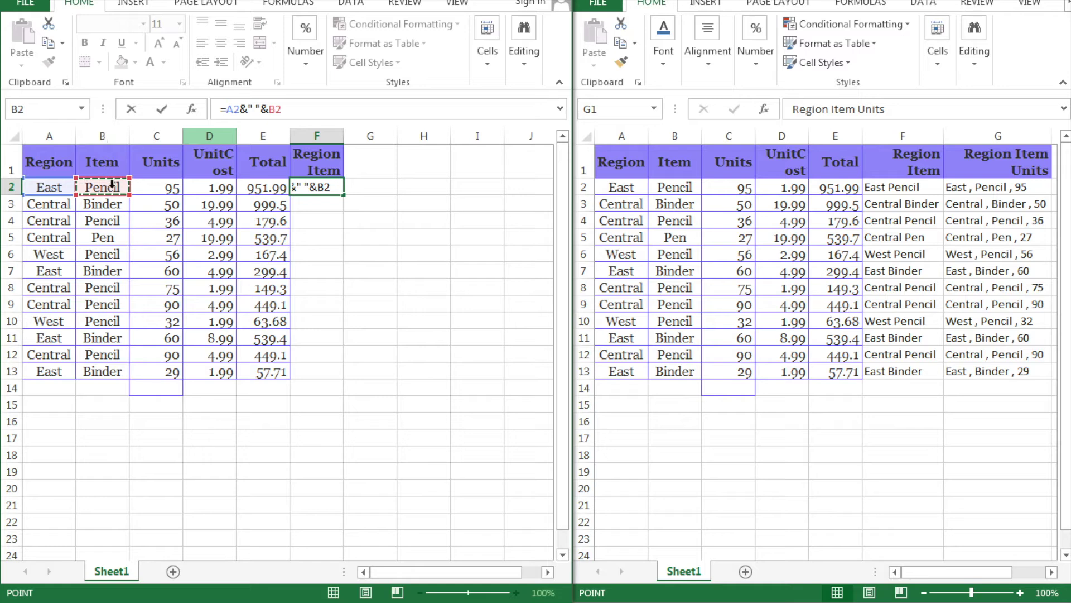
key(Return)
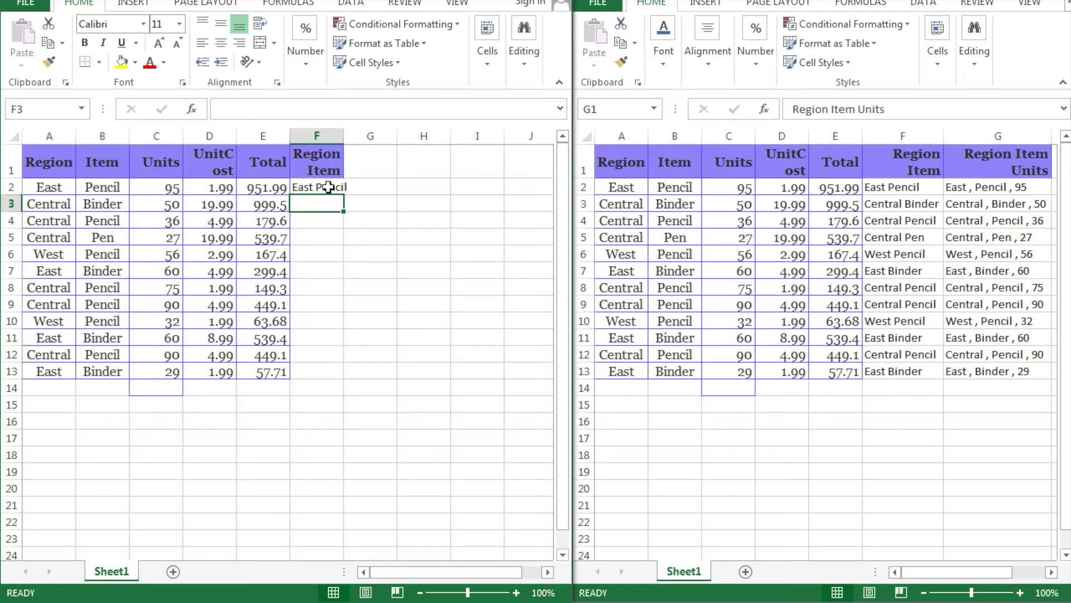
Fill the F2 formula down to F13 and autofit the width of column F.
click(328, 187)
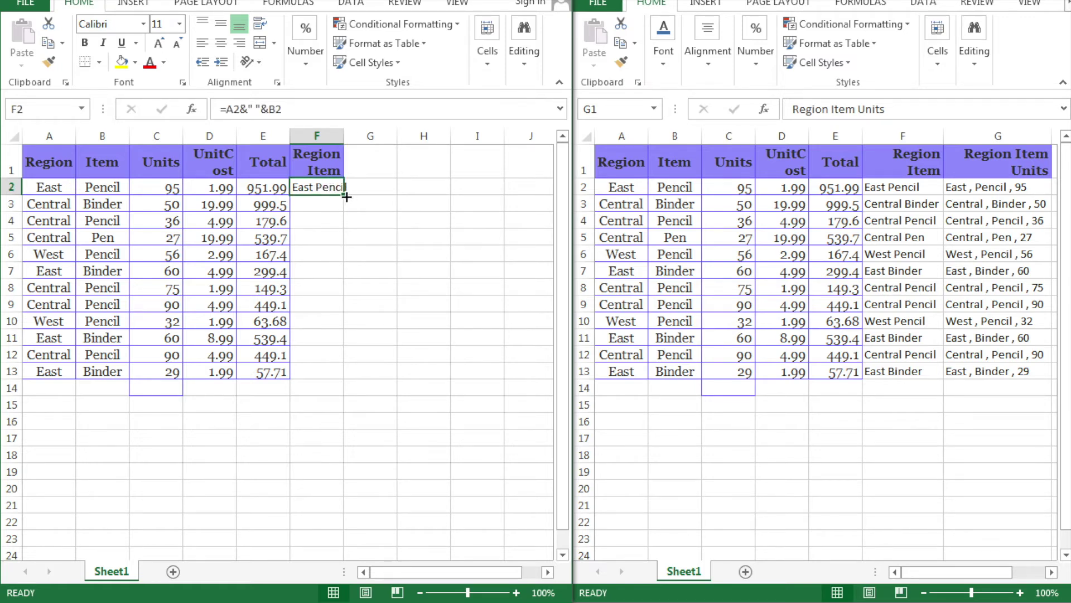
drag(347, 197, 332, 377)
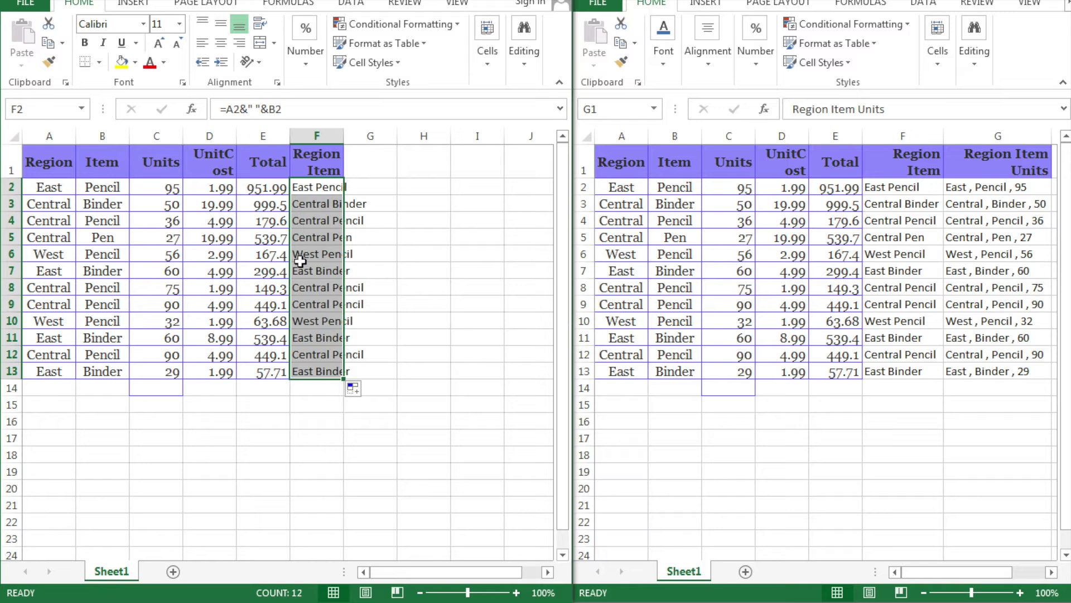
double_click(344, 136)
Check several combined Region Item cells and their formulas against the source Region and Item cells.
click(335, 240)
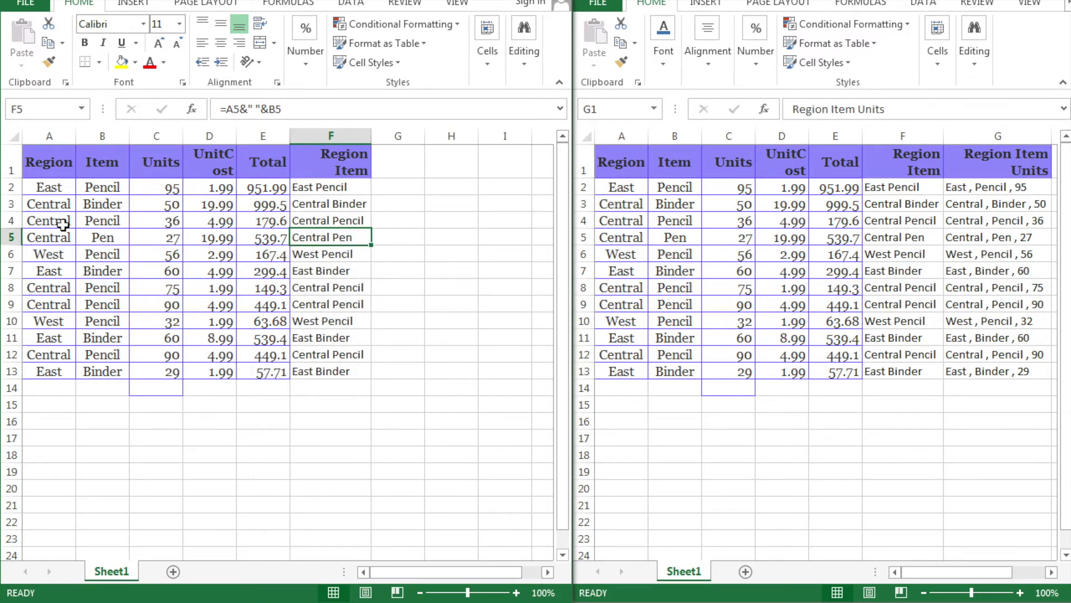
click(51, 207)
click(96, 210)
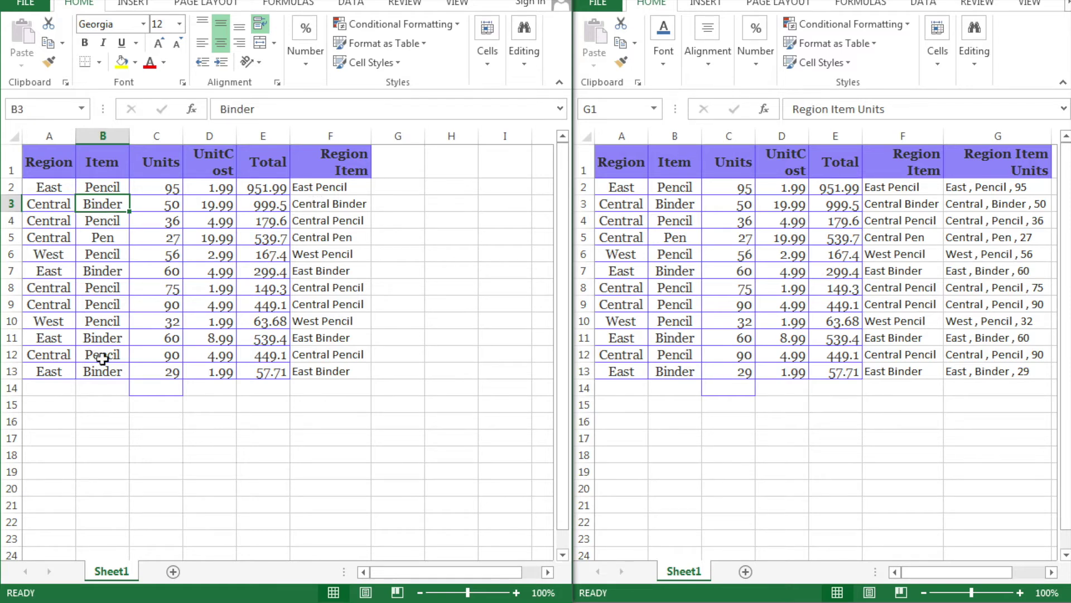
click(339, 355)
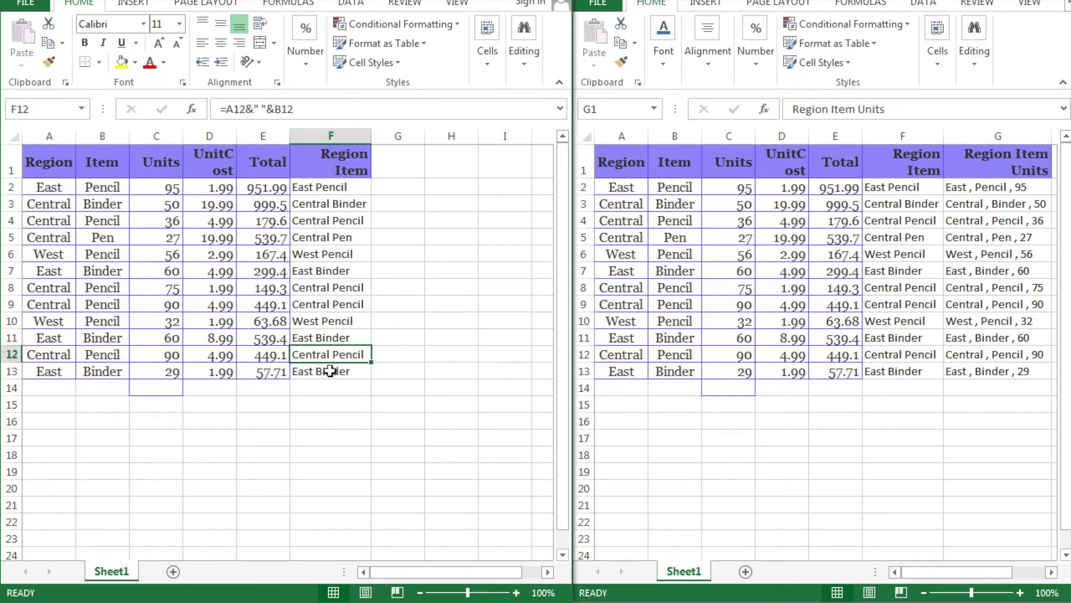
click(330, 371)
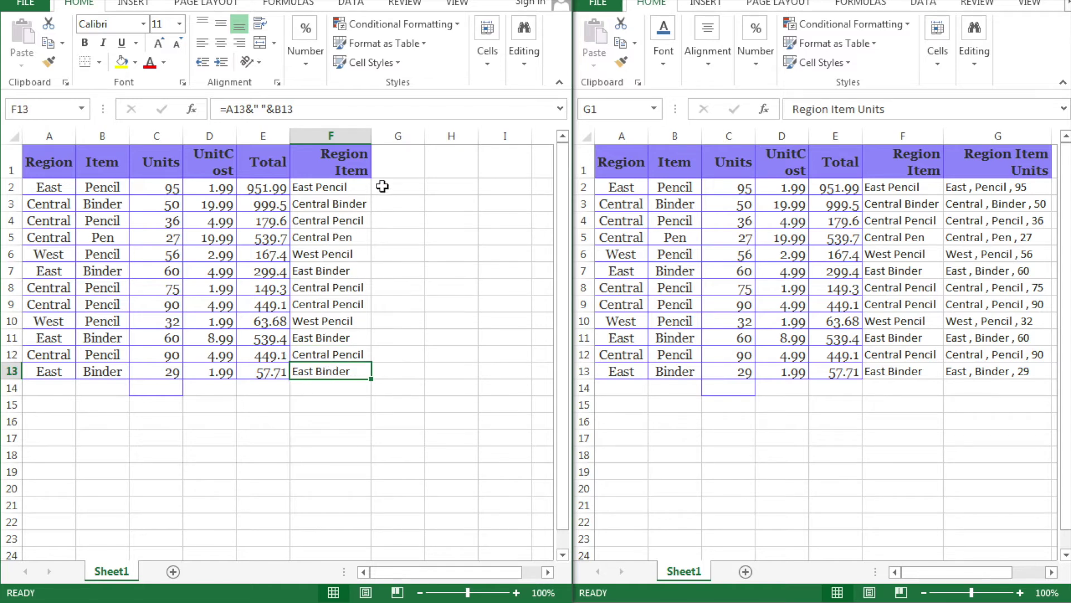
Enter the header "Region Item Units" in cell G1.
click(399, 160)
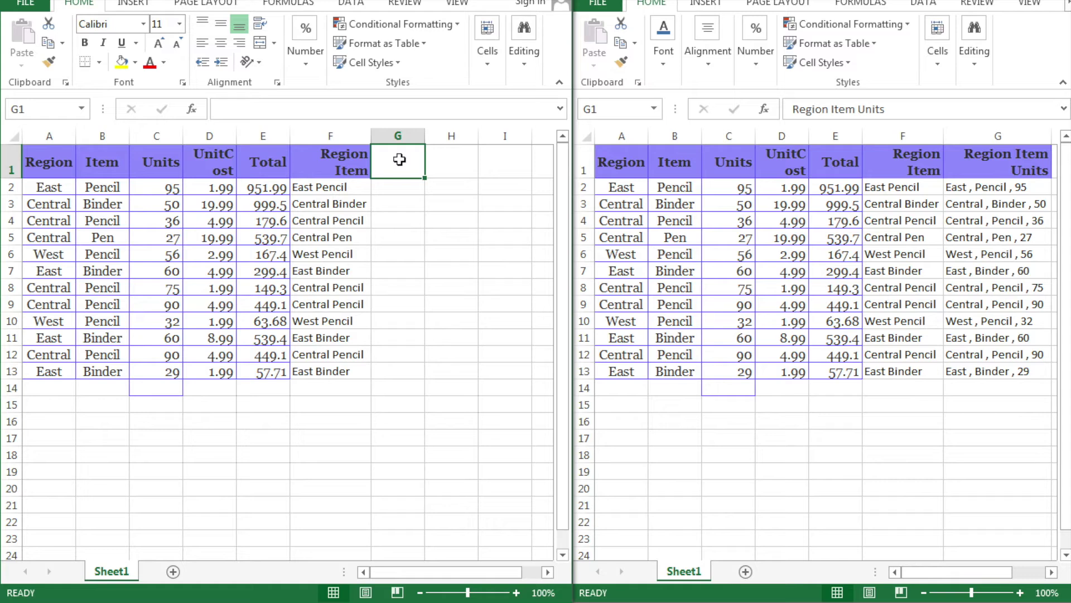
text(Region)
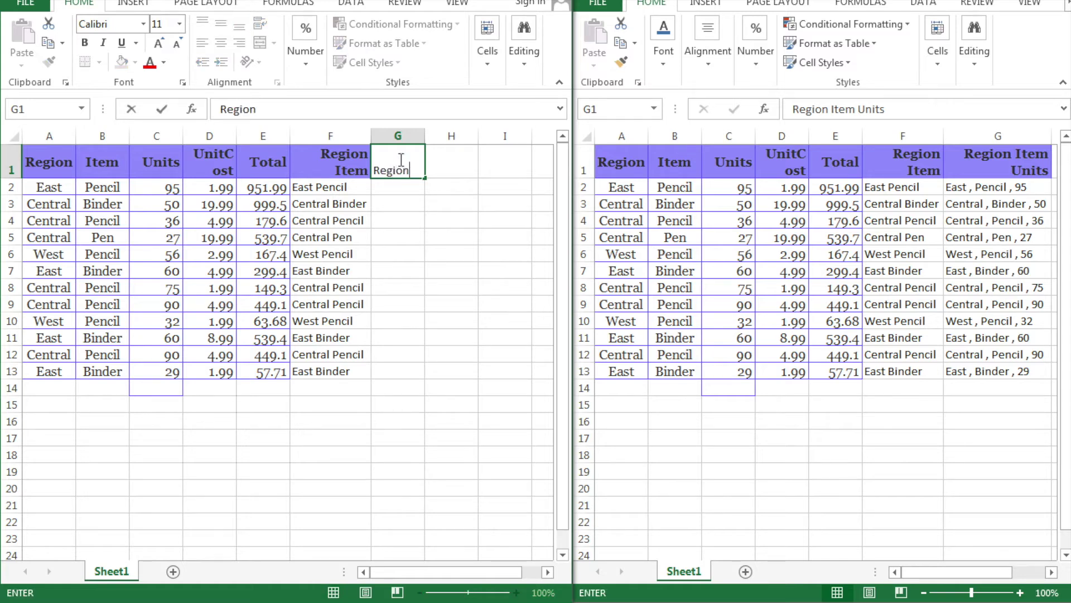
text( Item Units)
key(Return)
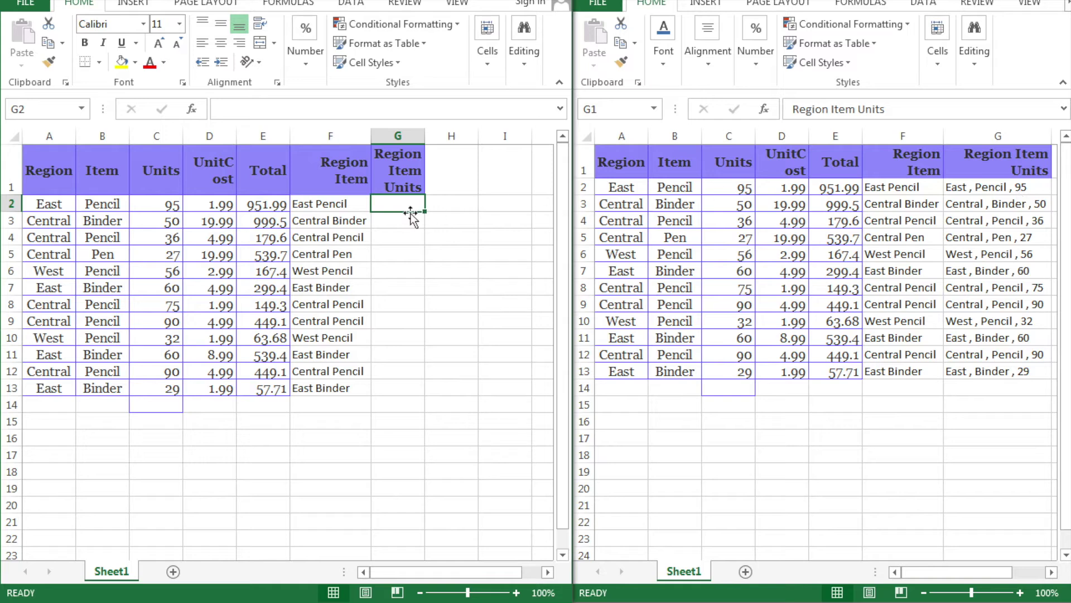
Enter the formula =A2&" , "&B2&" , "&C2 in cell G2 to join region, item and units with commas.
click(273, 112)
text(=)
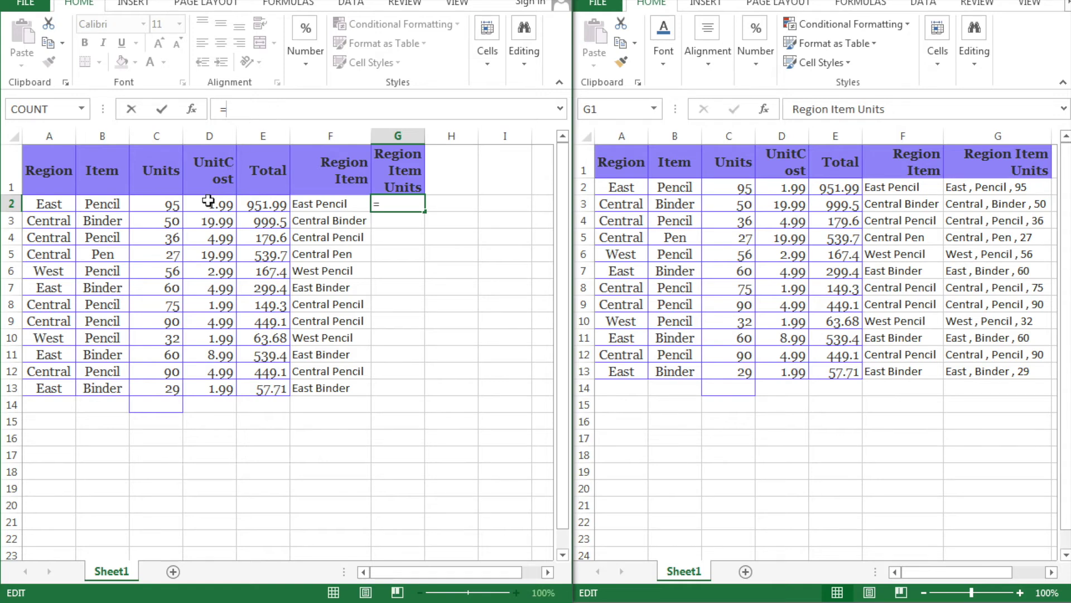
click(52, 205)
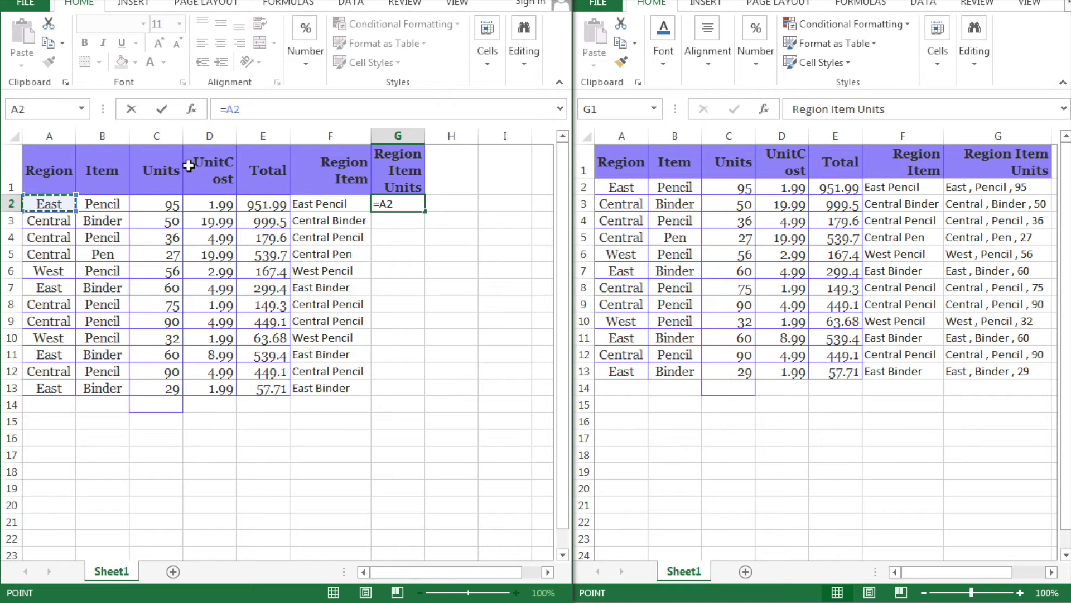
text(&" ,)
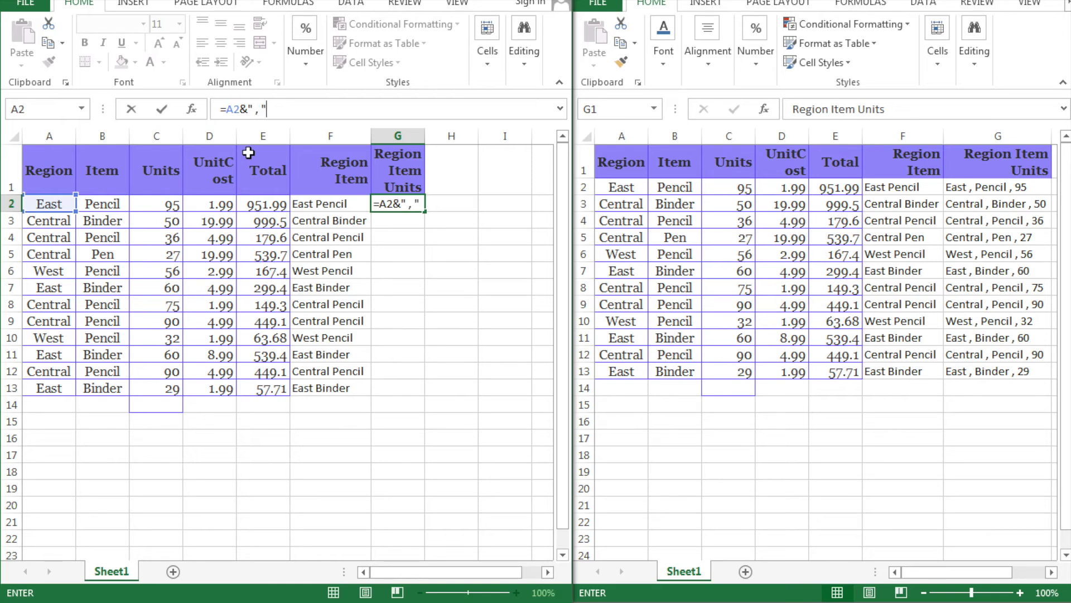
text(&)
click(106, 206)
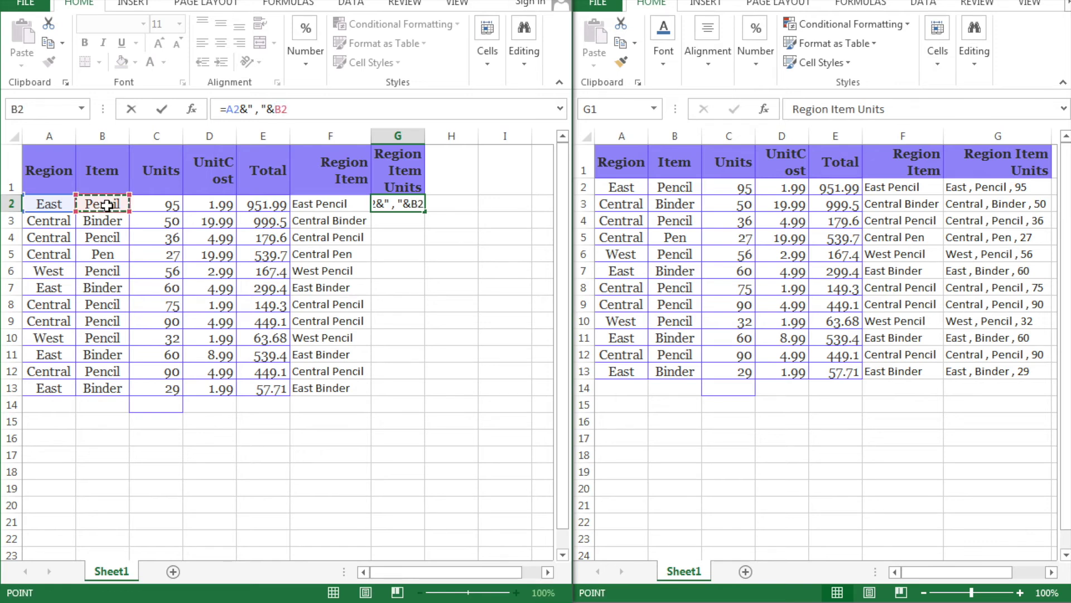
text(&)
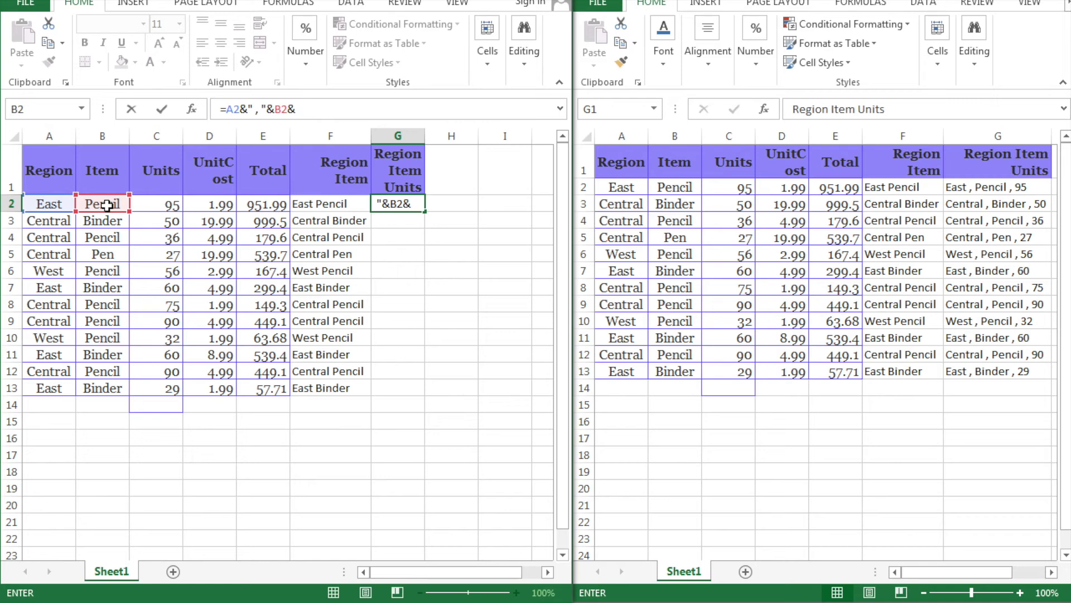
text(" , ")
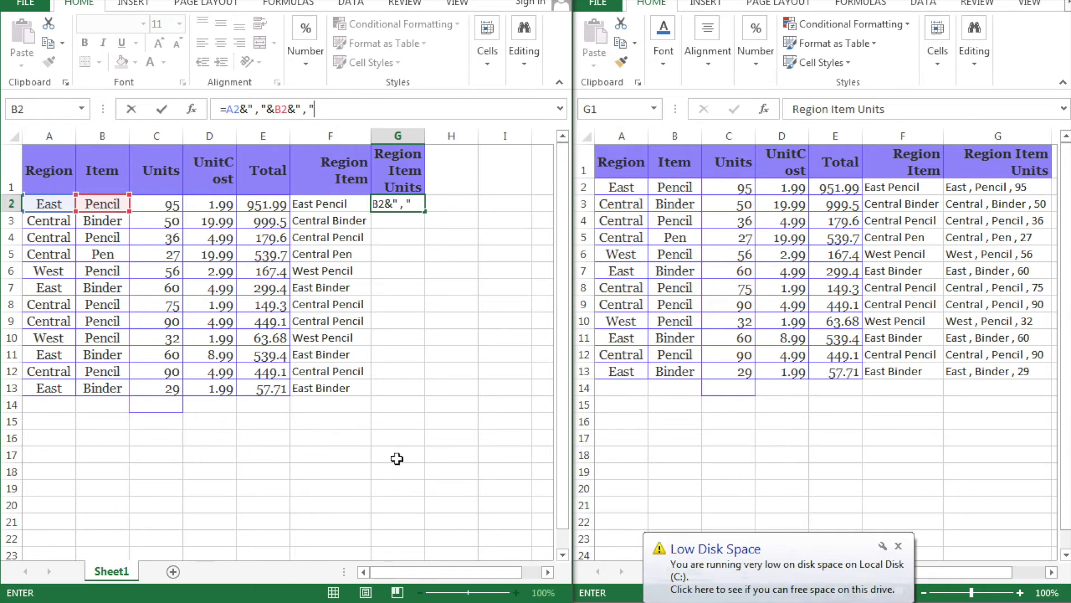
click(898, 547)
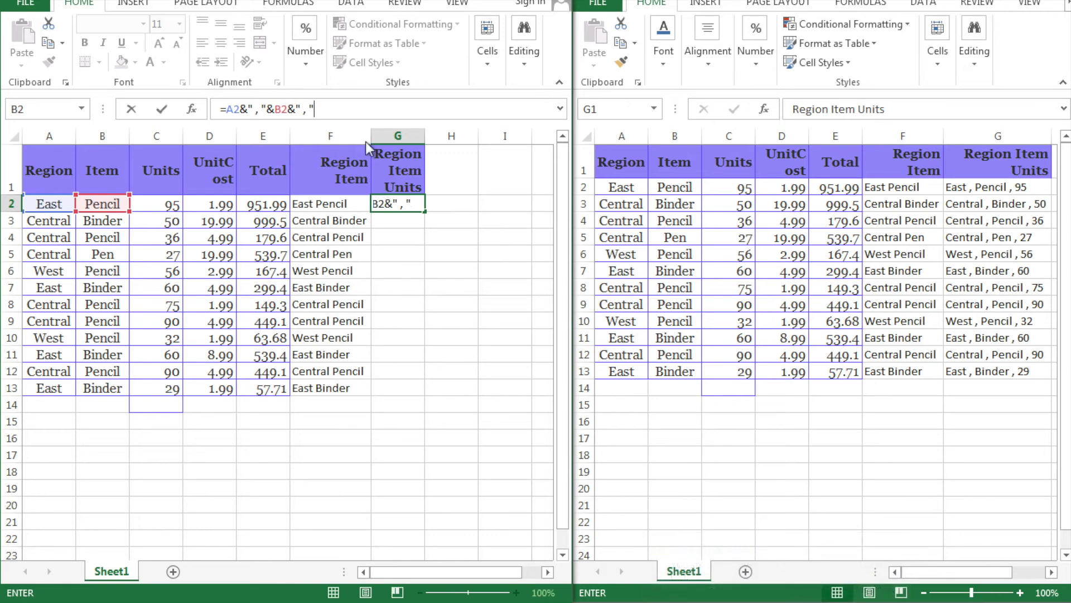
text(&)
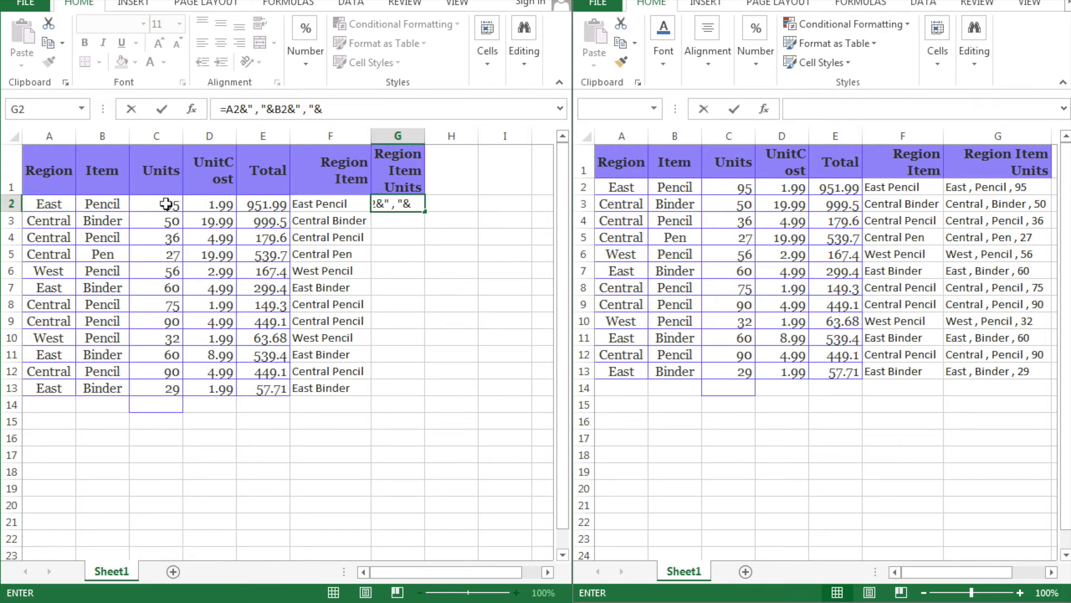
click(165, 204)
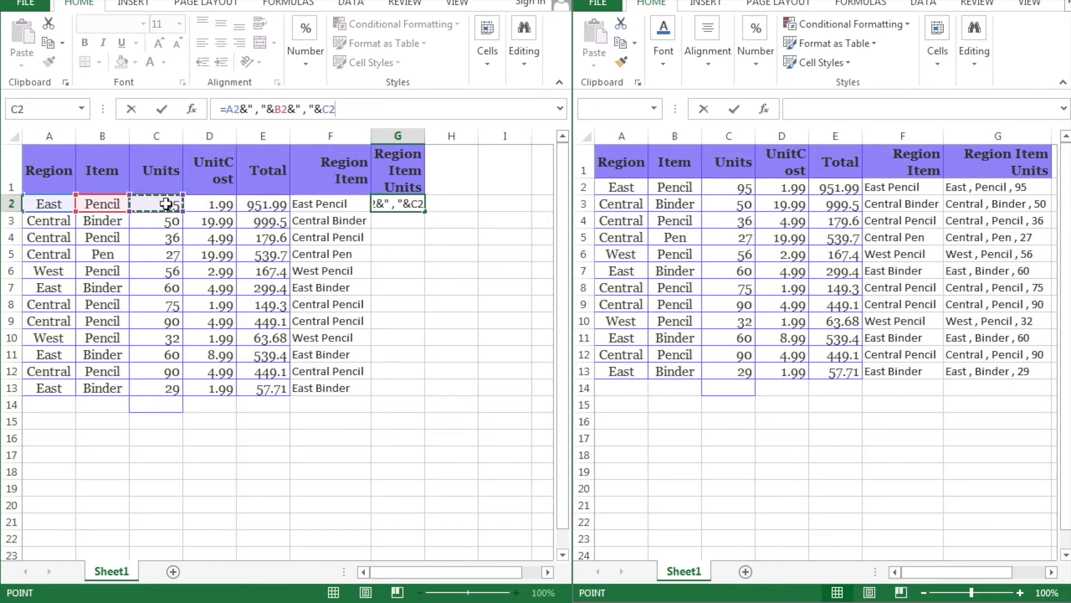
key(Return)
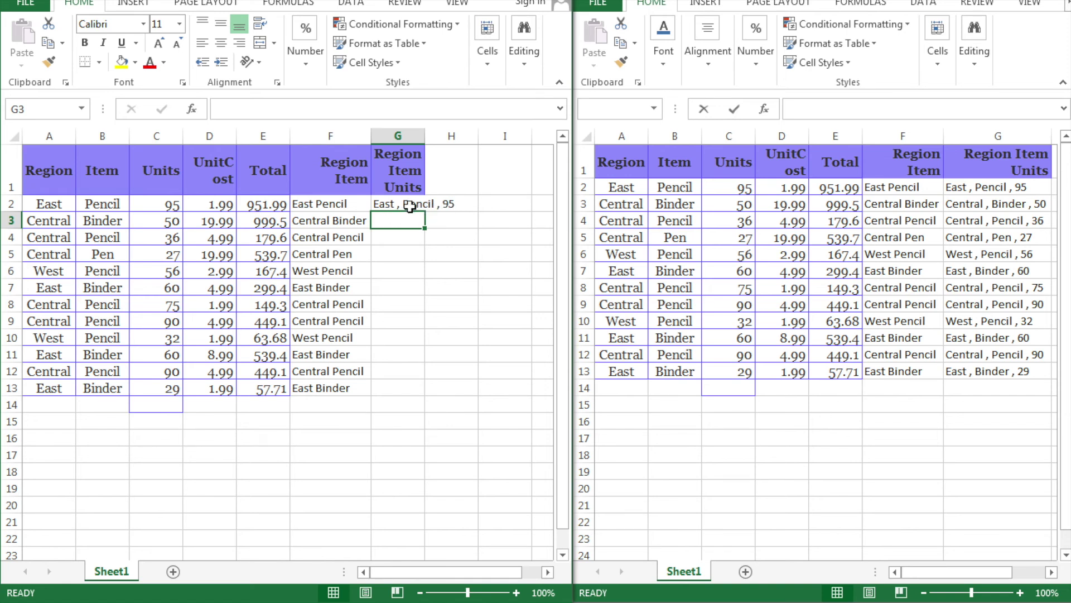
Autofit column G to the G2 entry and fill its formula down to G13.
double_click(427, 136)
click(441, 204)
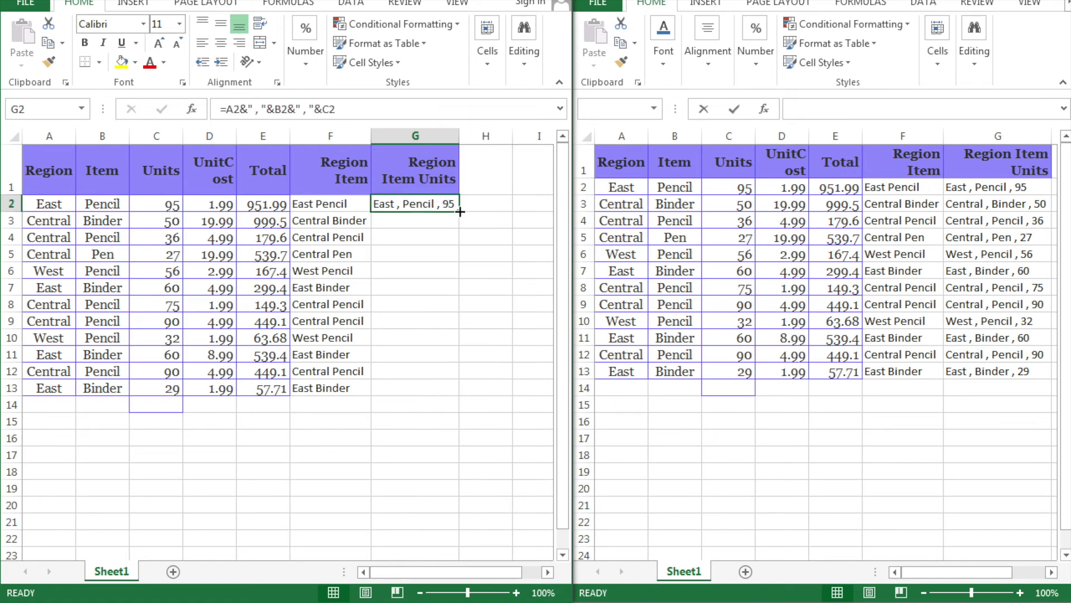
drag(460, 213, 450, 395)
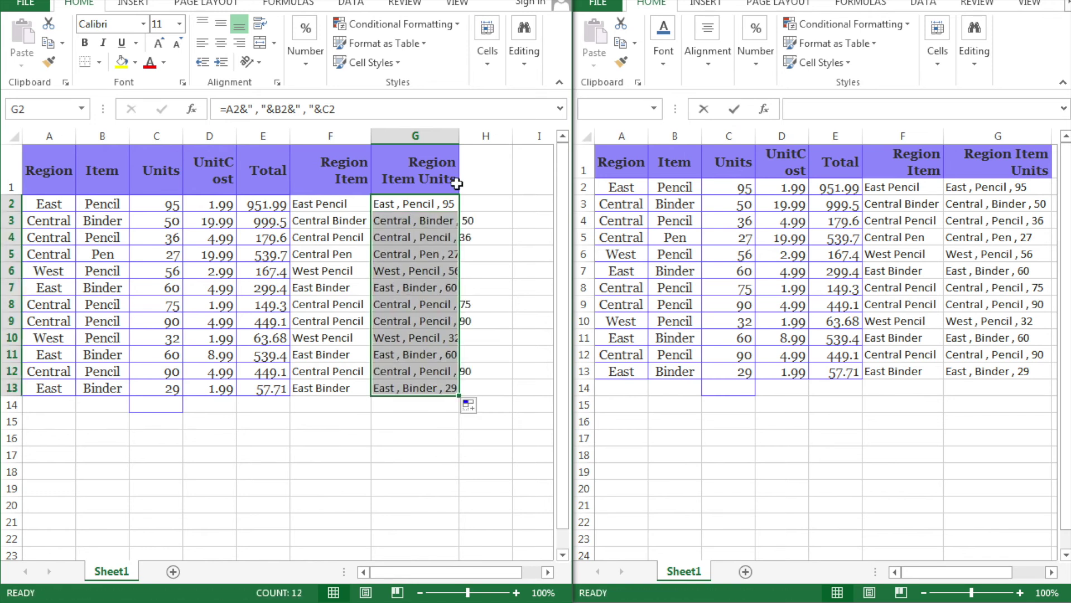
Autofit column G to the filled Region Item Units entries so the longest text fits.
double_click(459, 136)
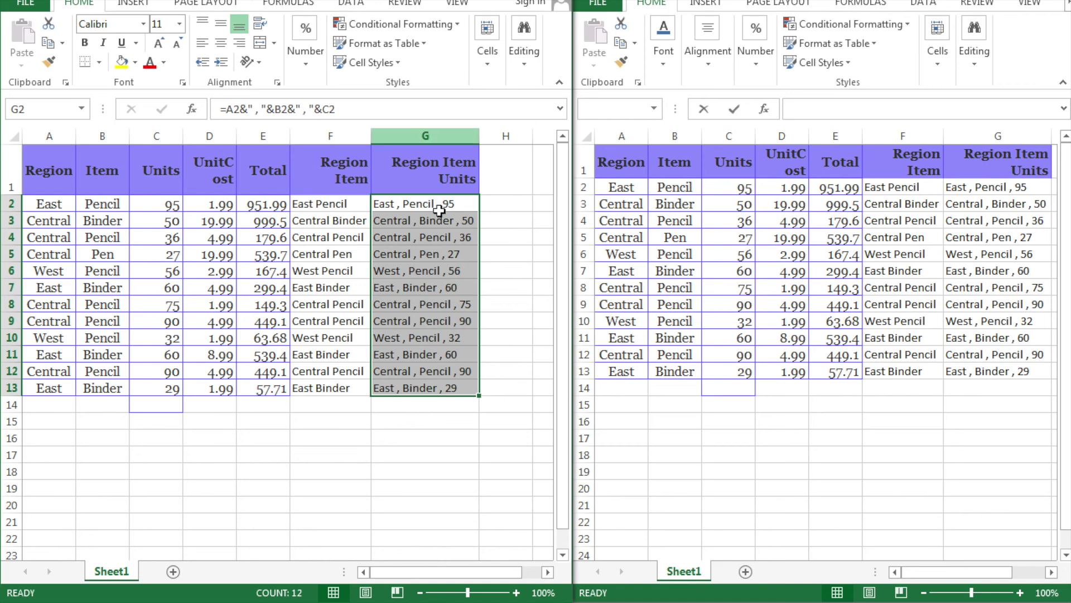
Check the formulas and combined text in the Region Item Units cells G2 to G13 against their source columns.
click(435, 205)
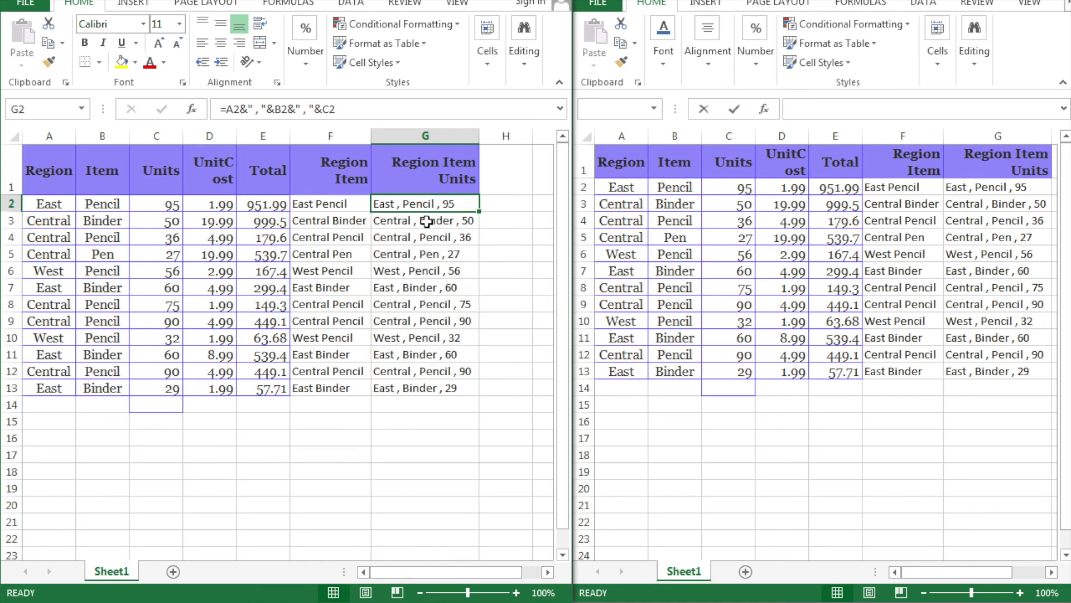
click(427, 221)
key(Down)
key(Down)
key(Down)
key(Down)
key(Down)
key(Down)
key(Down)
key(Down)
key(Down)
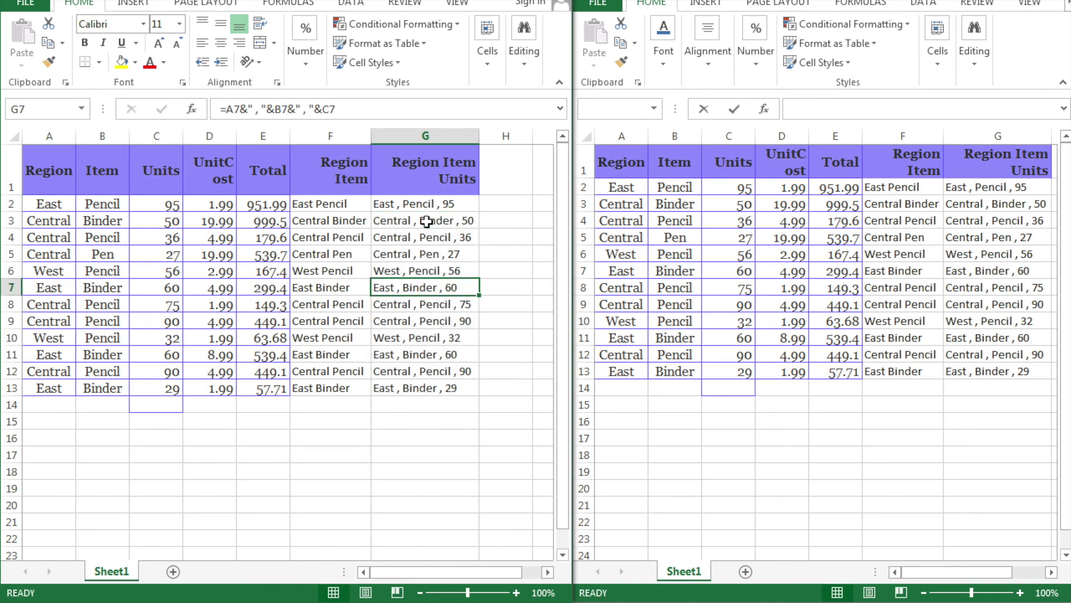
key(Down)
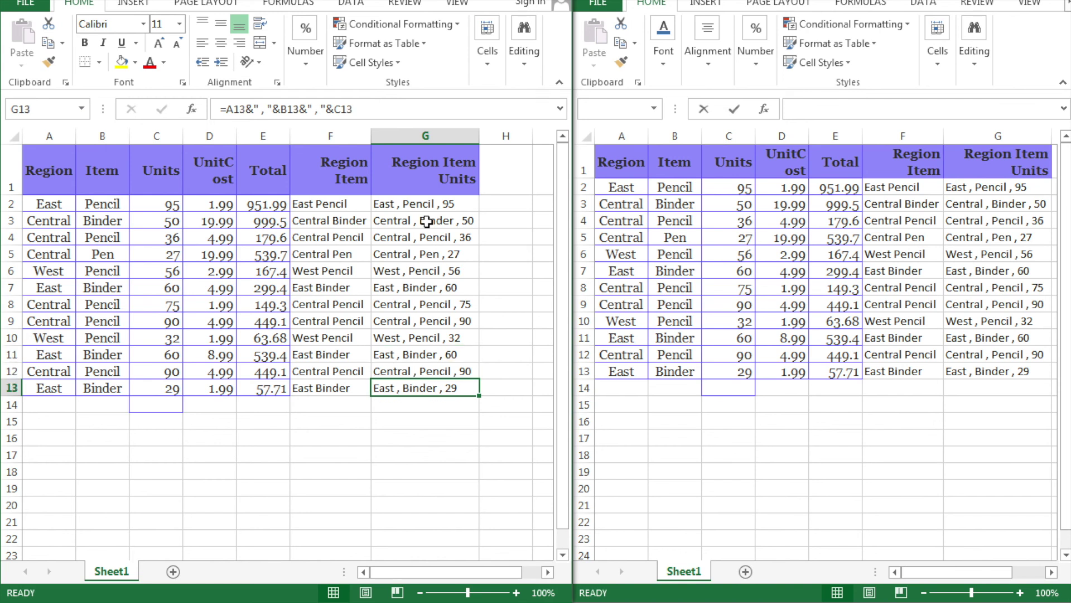
key(Up)
key(Up)
key(Up)
key(Up)
key(Up)
key(Up)
key(Up)
key(Up)
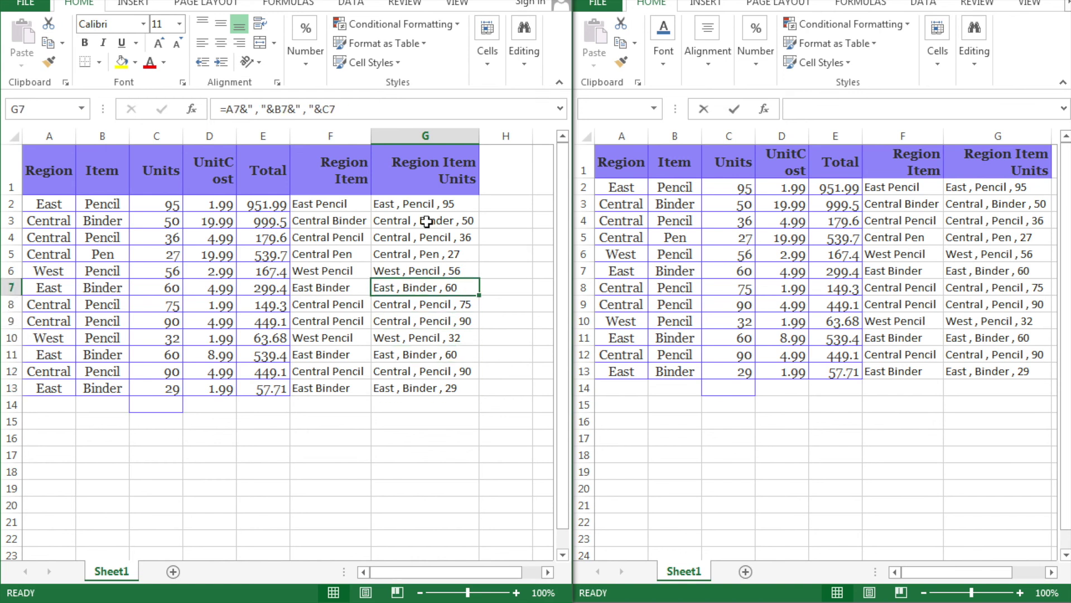
key(Up)
key(Up)
key(Up)
key(Up)
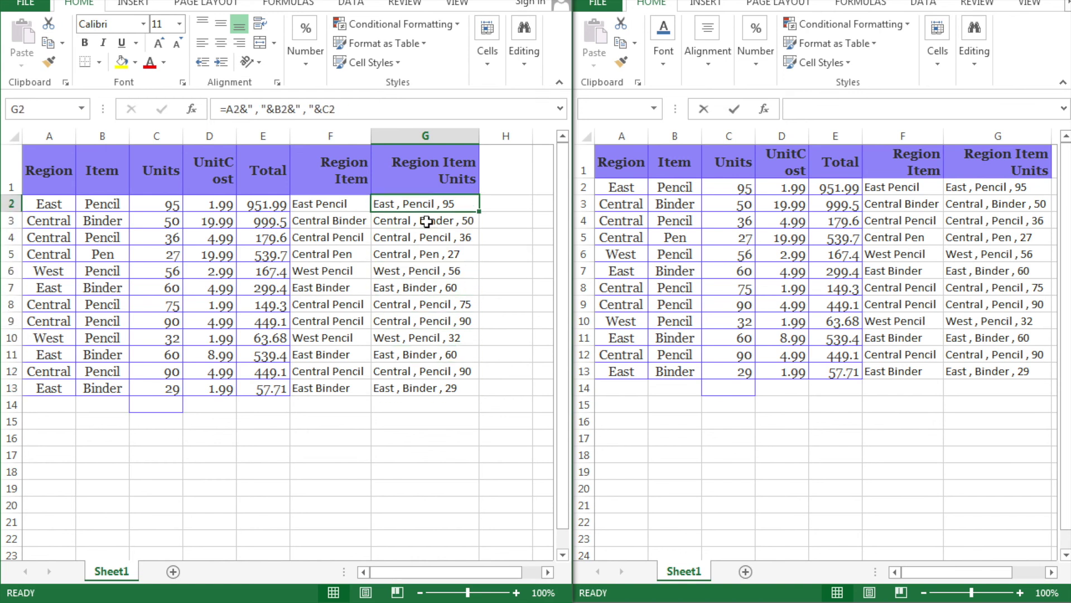
key(Down)
key(Down)
key(Down)
key(Down)
key(Down)
key(Down)
key(Down)
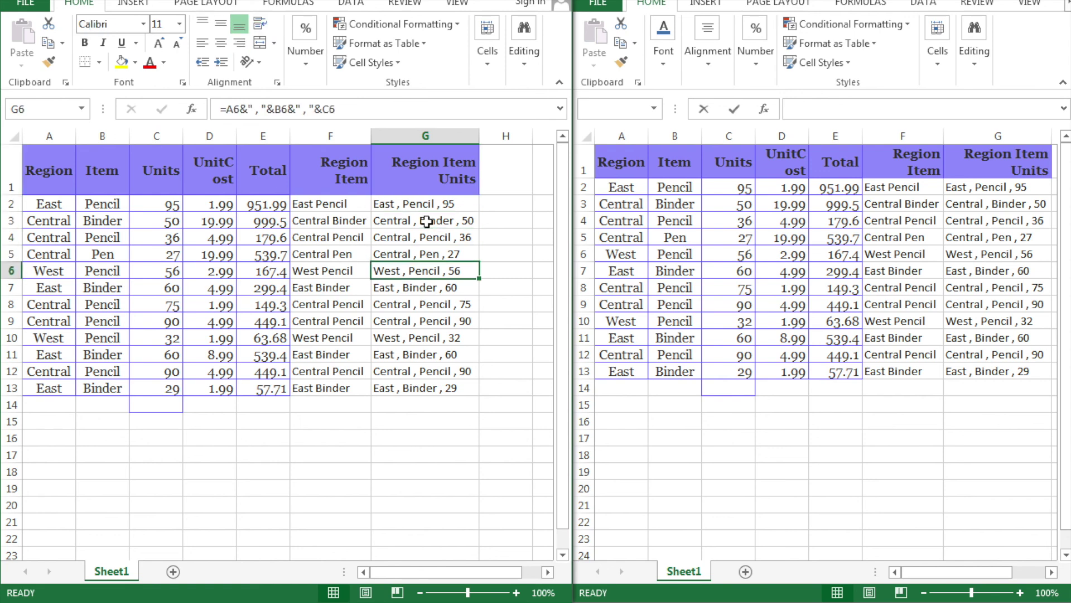
key(Down)
key(Down)
key(Down)
key(Down)
key(Down)
key(Up)
key(Up)
key(Up)
key(Up)
key(Up)
key(Up)
key(Up)
key(Up)
key(Up)
key(Up)
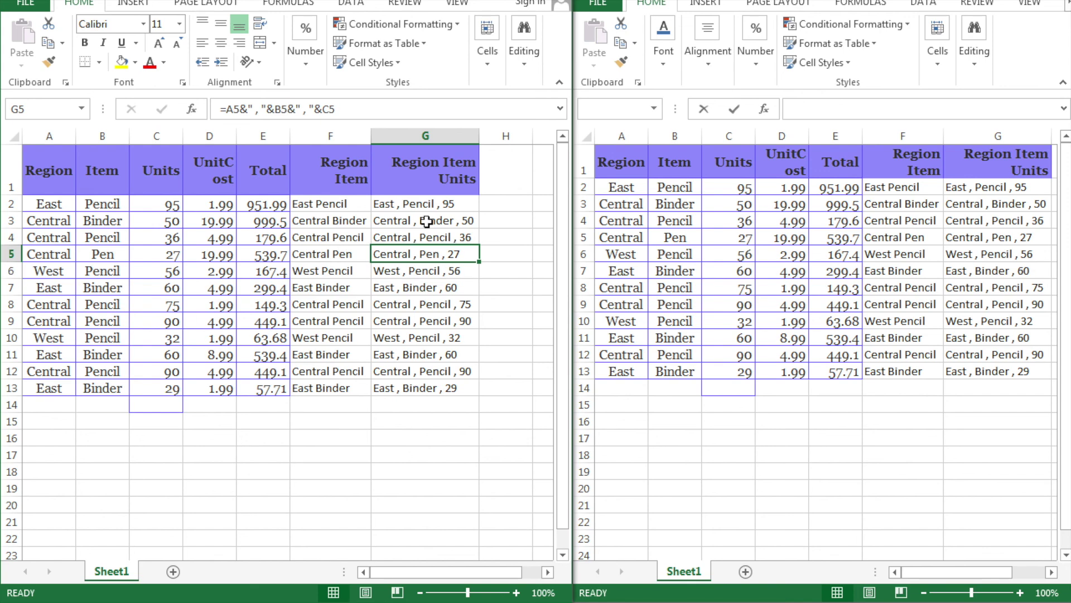
key(Up)
key(Down)
key(Down)
key(Down)
key(Down)
key(Down)
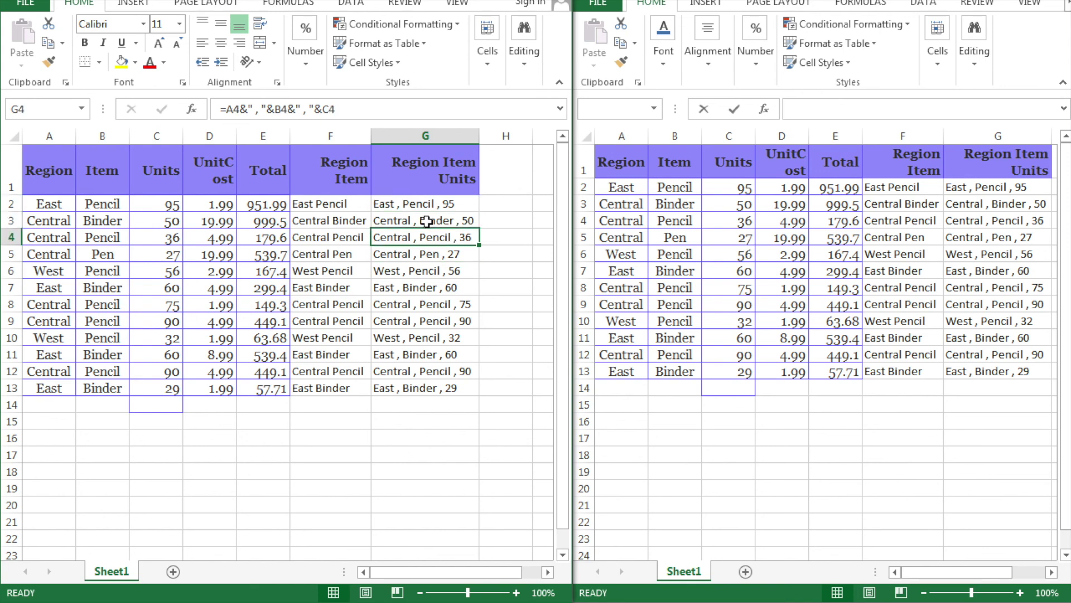